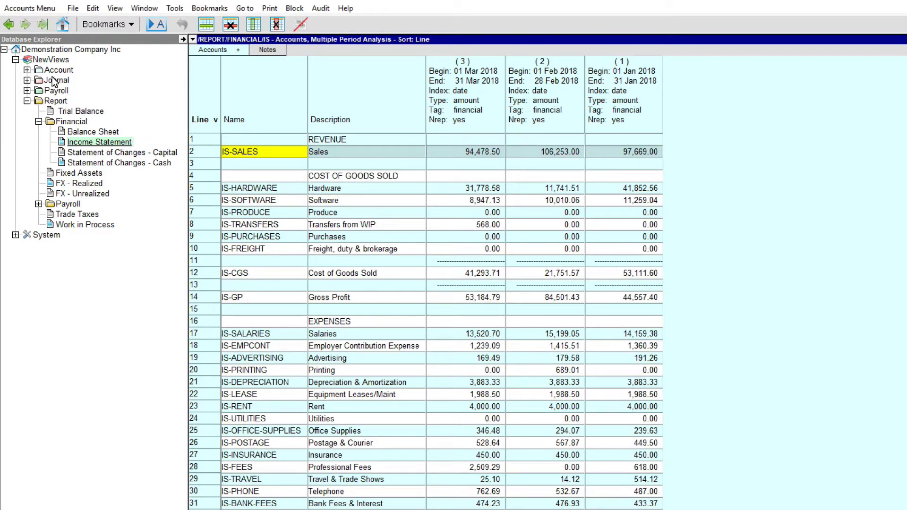
# - Install the Attachments view for the top-level NewViews folder and show it in the List layout
pyautogui.click(47, 63)
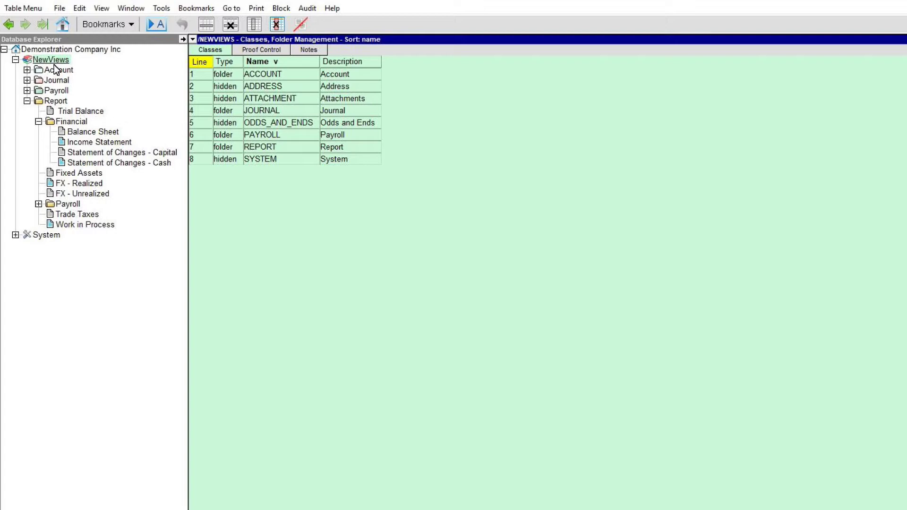
pyautogui.click(289, 71)
pyautogui.click(101, 9)
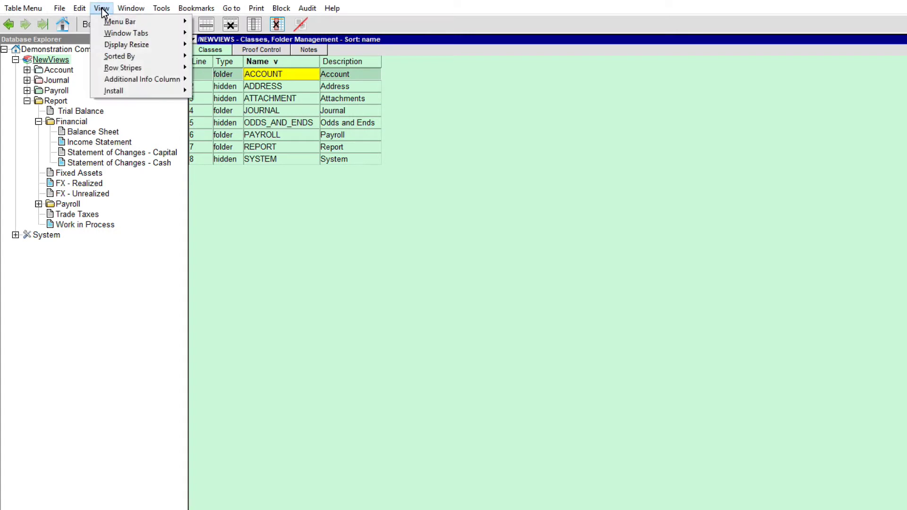
pyautogui.moveTo(151, 90)
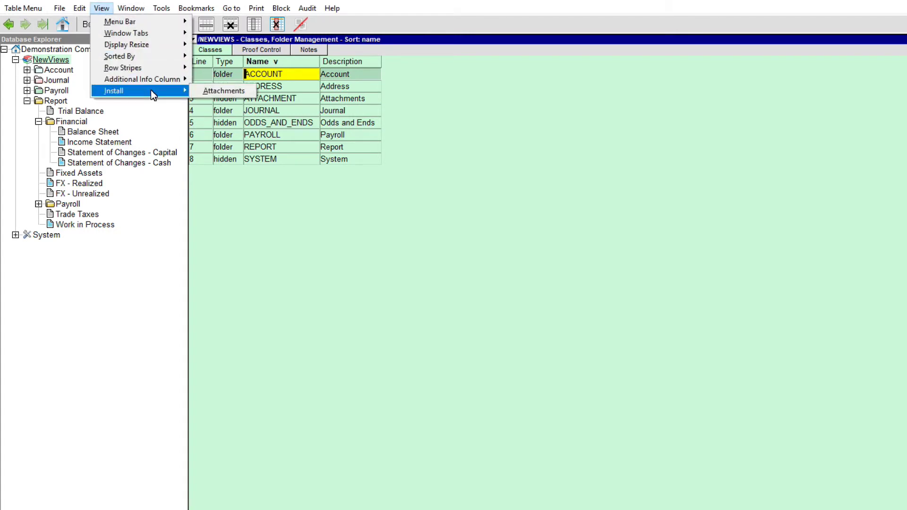
pyautogui.click(214, 90)
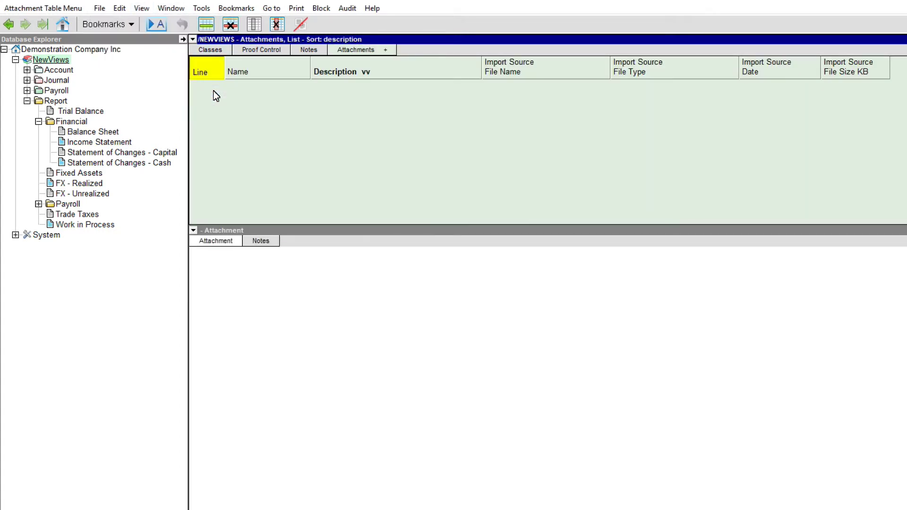
pyautogui.click(386, 52)
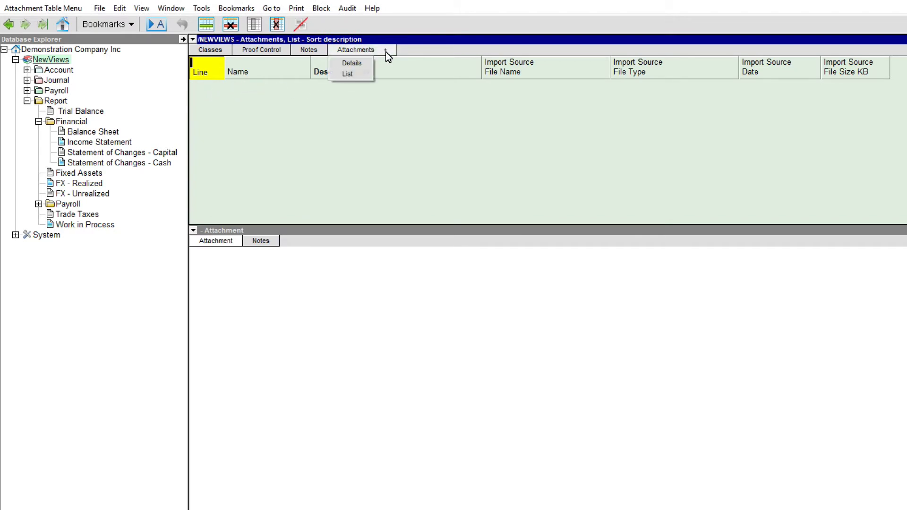
pyautogui.click(350, 75)
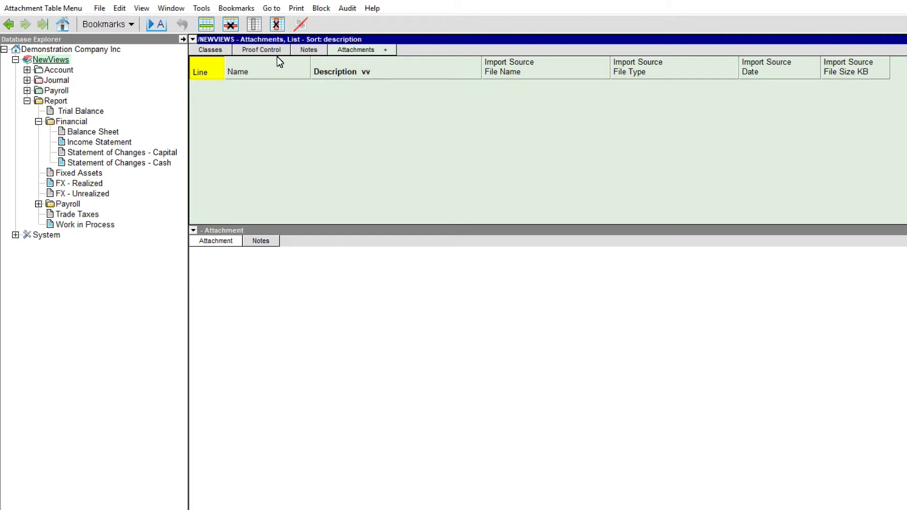
# - Import articles_of_incorporation.jpg from the Attachments folder as an attachment of NewViews
pyautogui.click(99, 8)
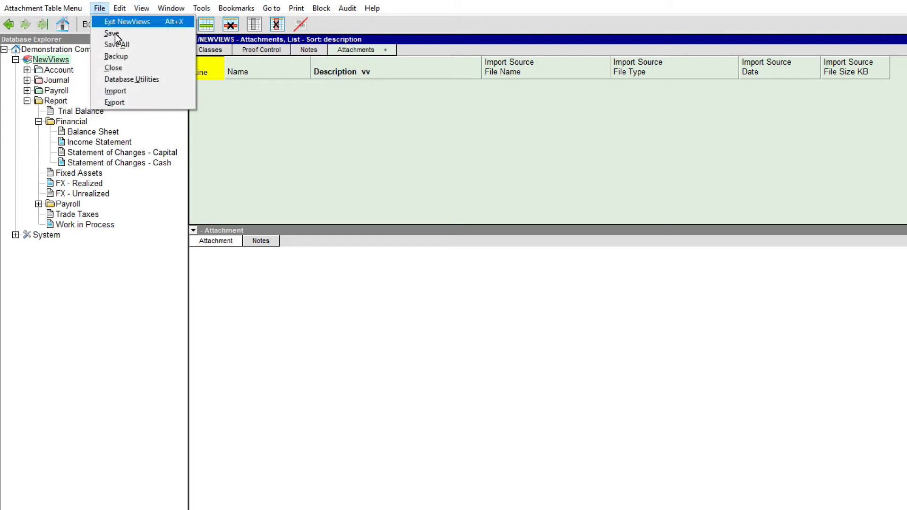
pyautogui.click(114, 90)
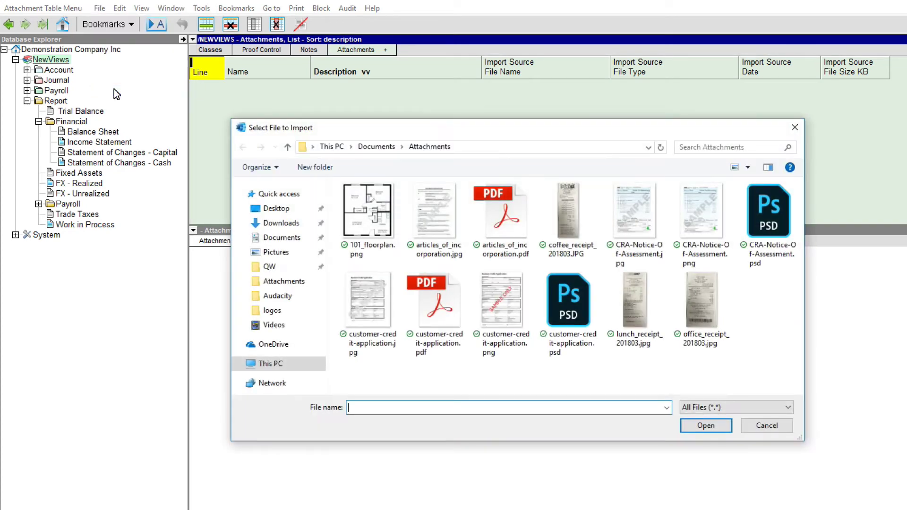
pyautogui.click(439, 225)
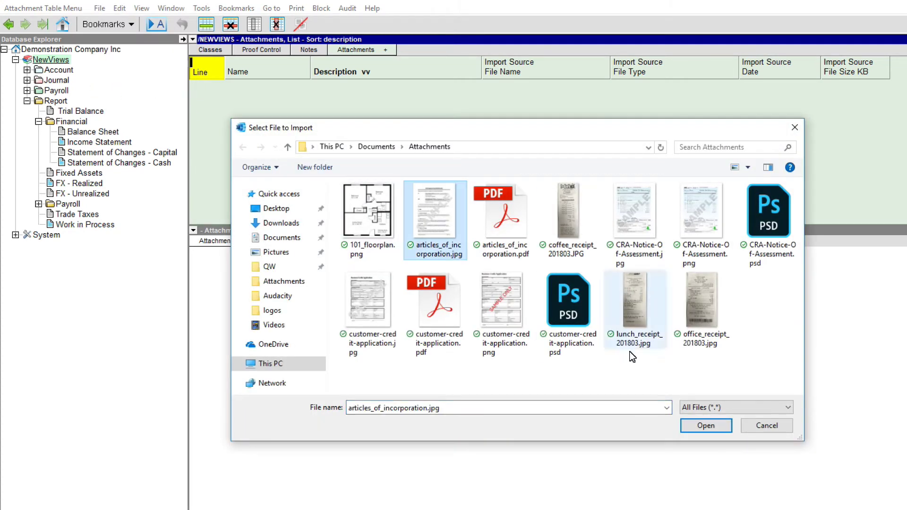
pyautogui.click(705, 426)
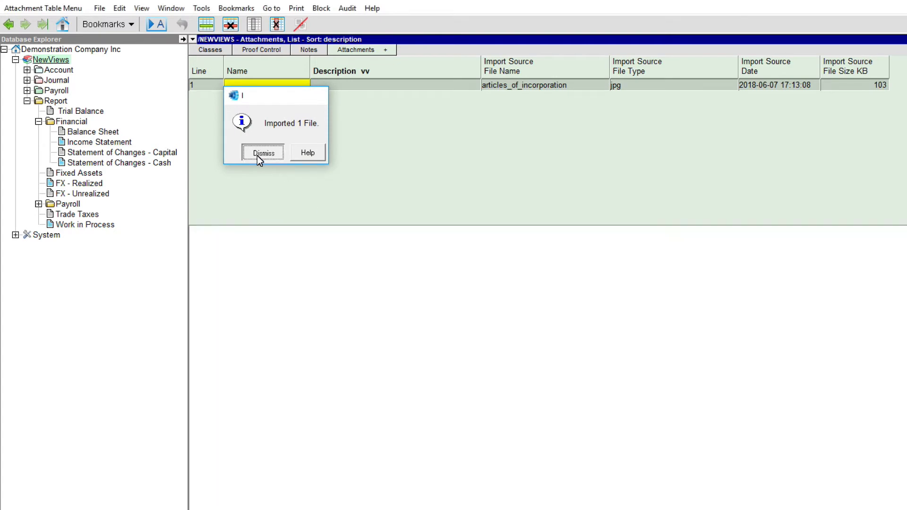
pyautogui.click(258, 154)
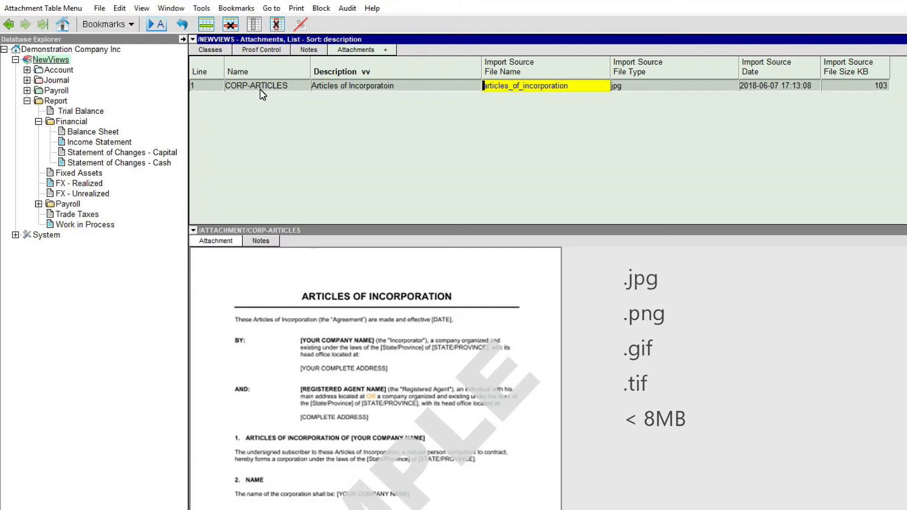
# - Import articles_of_incorporation.pdf from the Attachments folder into the NewViews attachment list
pyautogui.hotkey('alt', 'f')
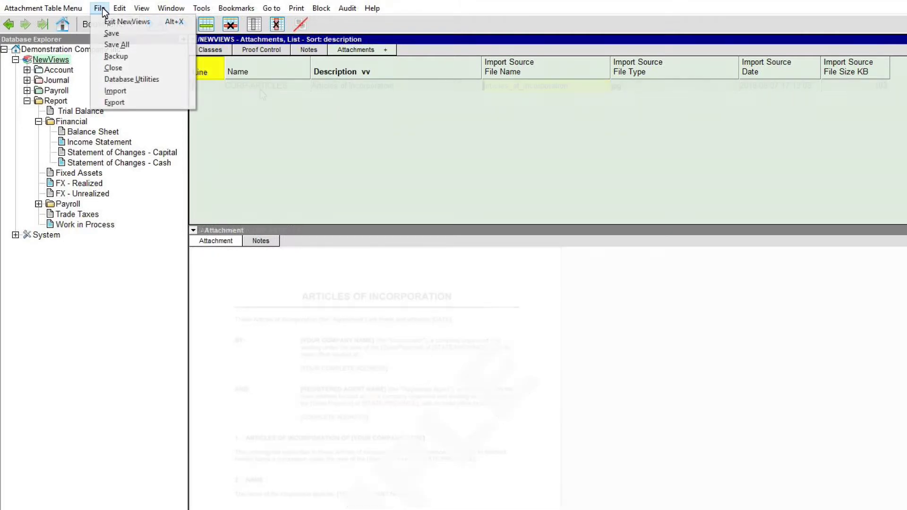
pyautogui.click(118, 90)
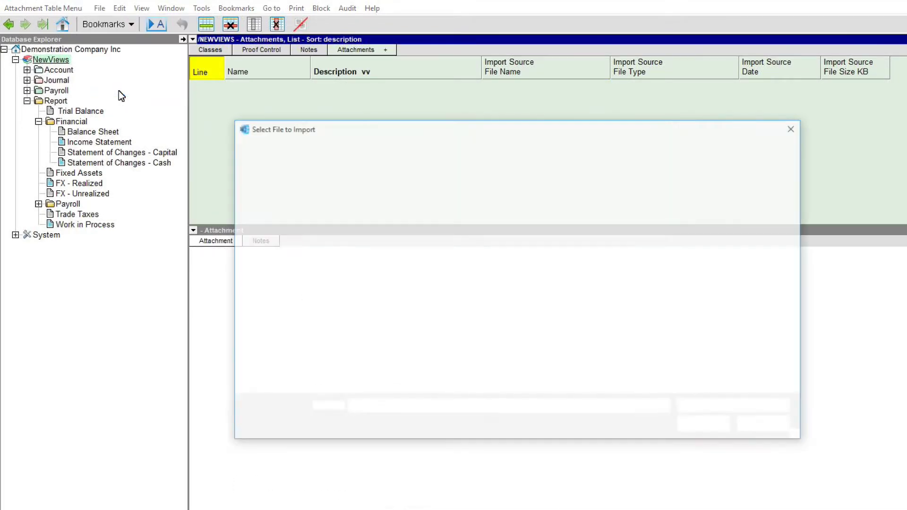
pyautogui.doubleClick(494, 204)
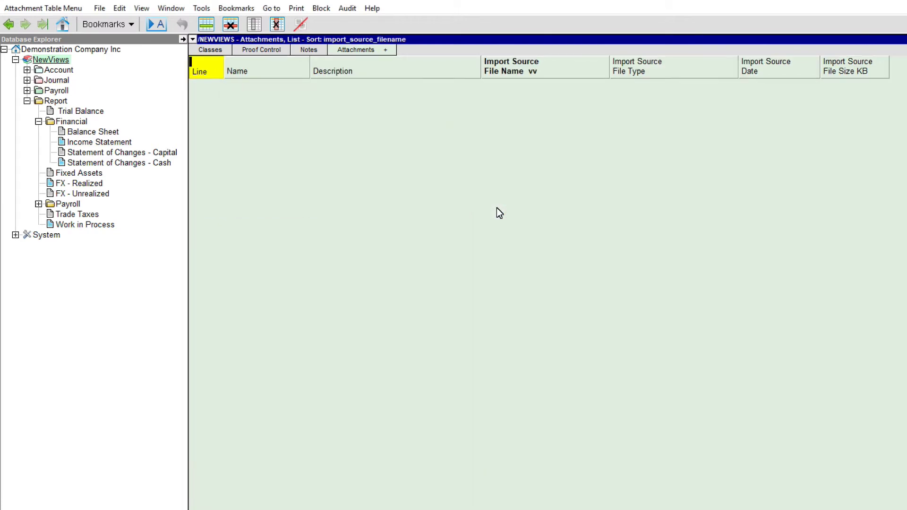
pyautogui.click(264, 153)
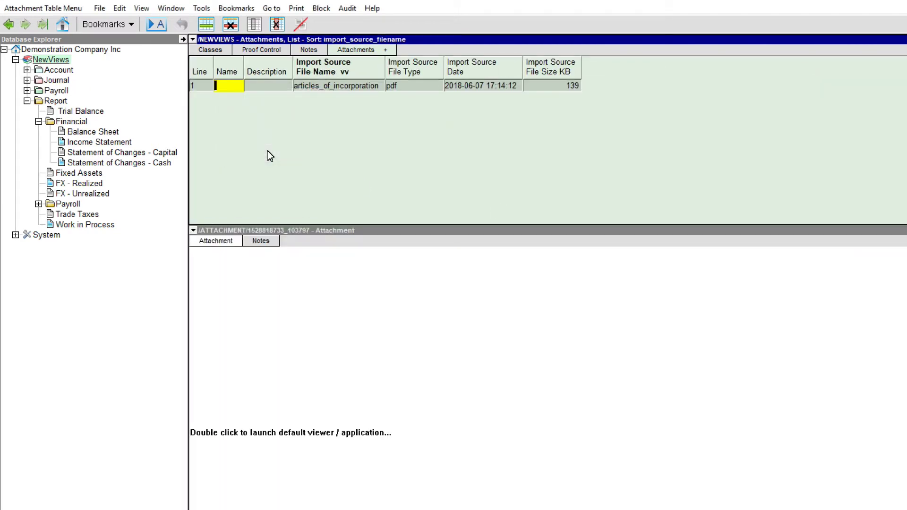
# - Open the articles_of_incorporation PDF attachment in the default PDF viewer and set the zoom to Zoom to Page Level
pyautogui.doubleClick(314, 435)
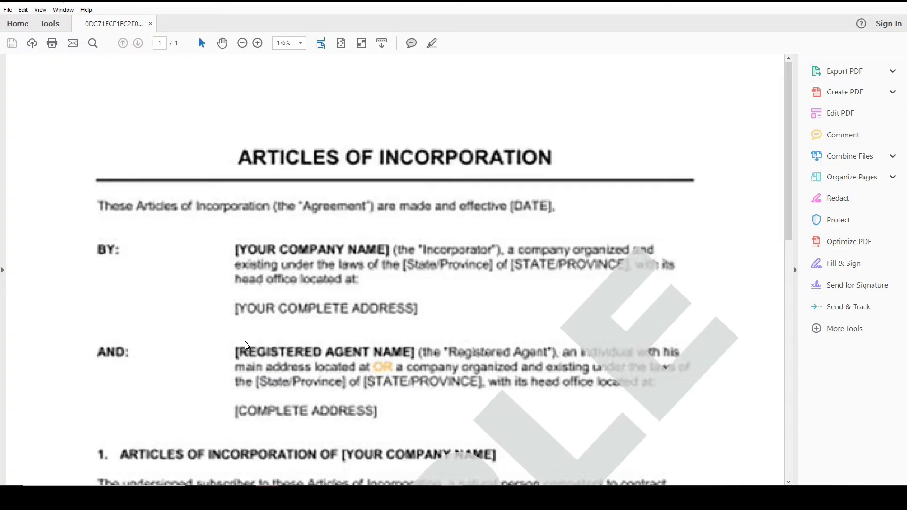
pyautogui.click(301, 43)
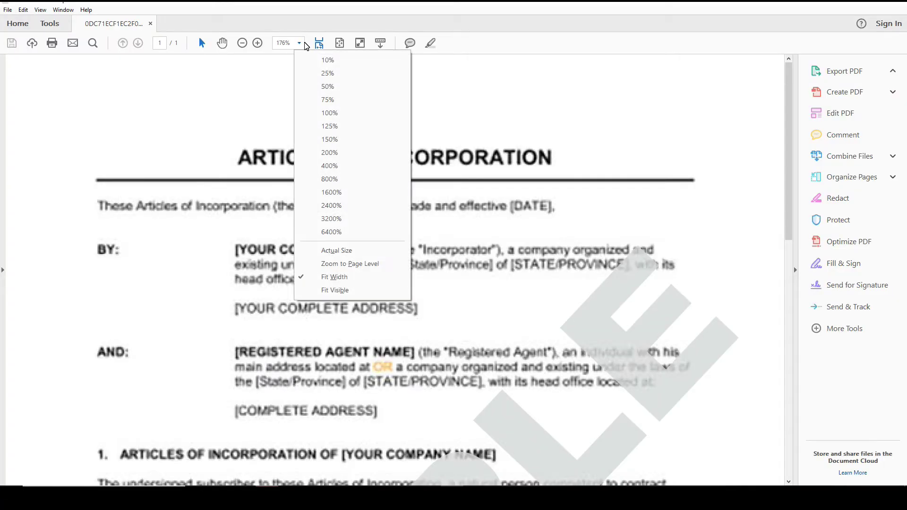
pyautogui.click(352, 263)
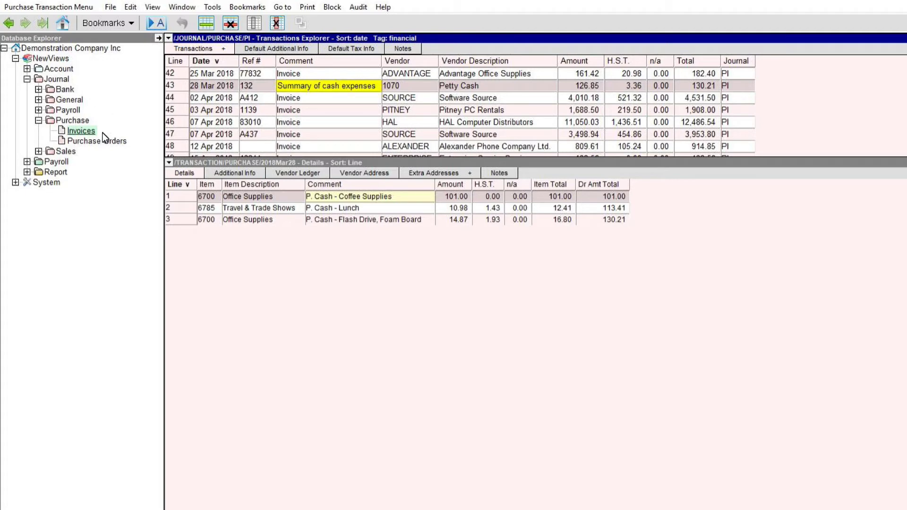
# - Install the Attachments view for the 28 Mar 2018 petty cash transaction in the purchase invoices journal
pyautogui.click(404, 197)
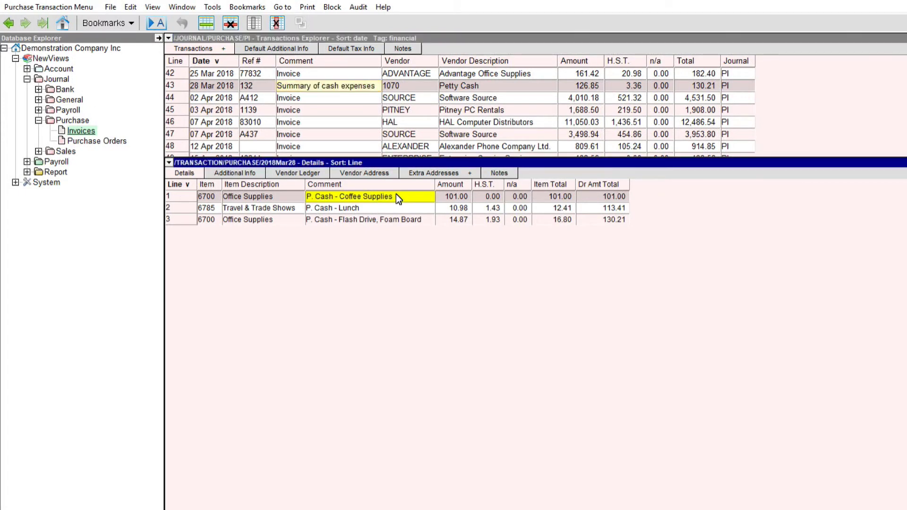
pyautogui.click(152, 8)
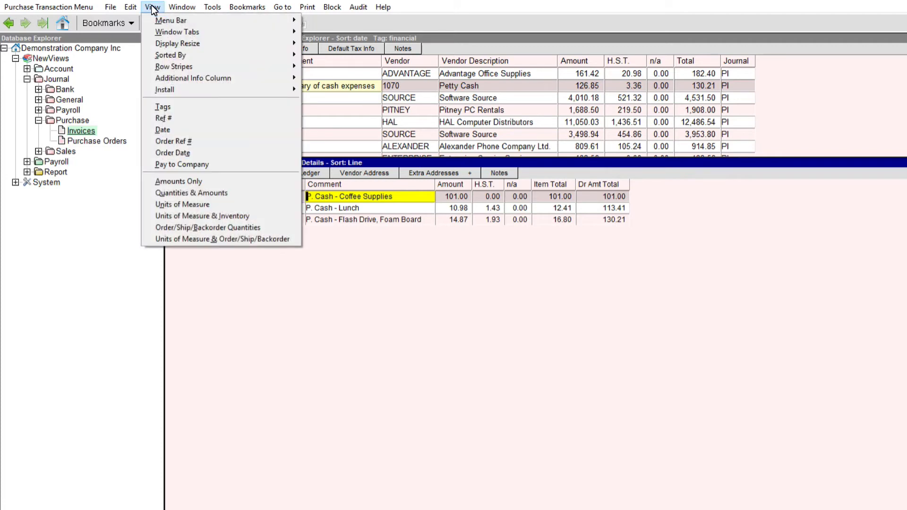
pyautogui.moveTo(197, 89)
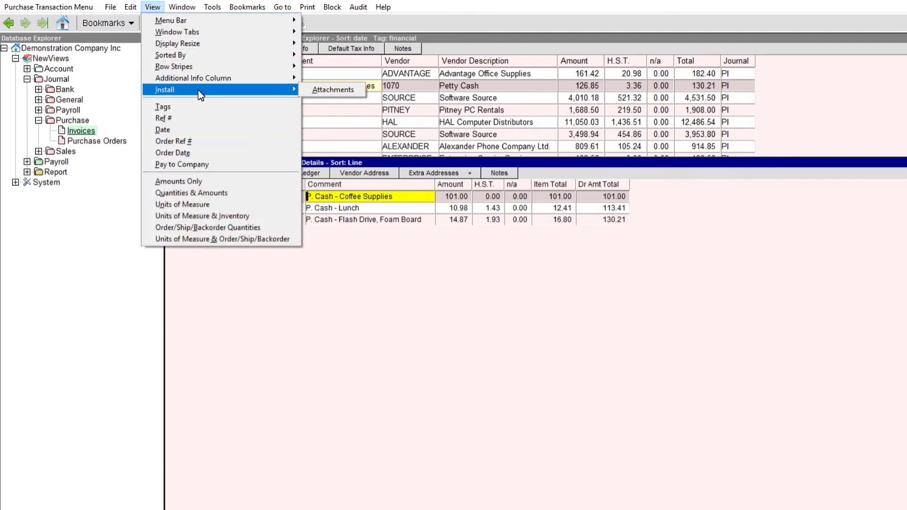
pyautogui.click(326, 91)
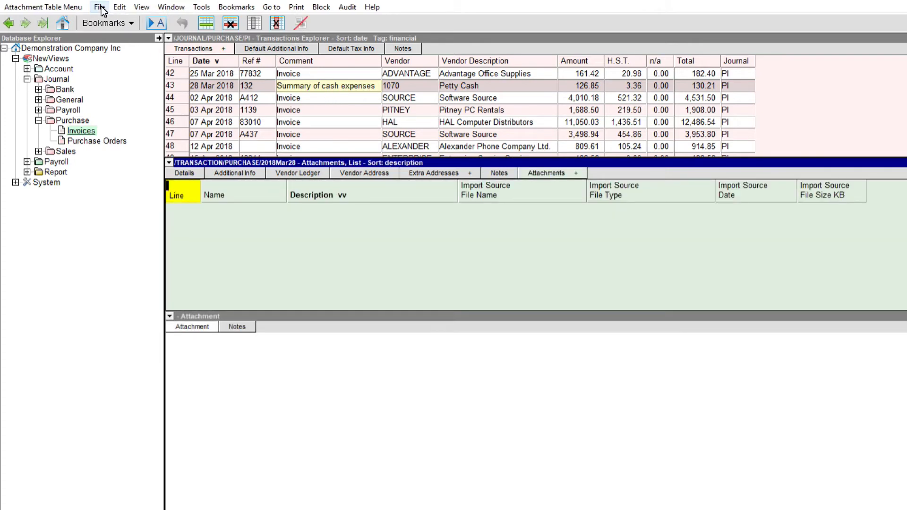
# - Import coffee_receipt_201803.JPG, lunch_receipt_201803.jpg and office_receipt_201803.jpg together as attachments of the petty cash transaction
pyautogui.click(100, 7)
pyautogui.click(131, 89)
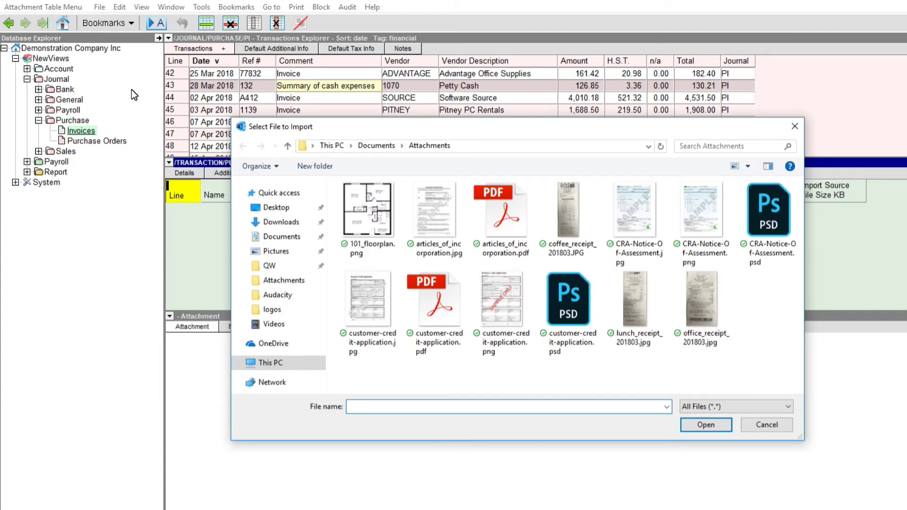
pyautogui.click(564, 222)
pyautogui.keyDown('ctrl'); pyautogui.click(637, 306); pyautogui.keyUp('ctrl')
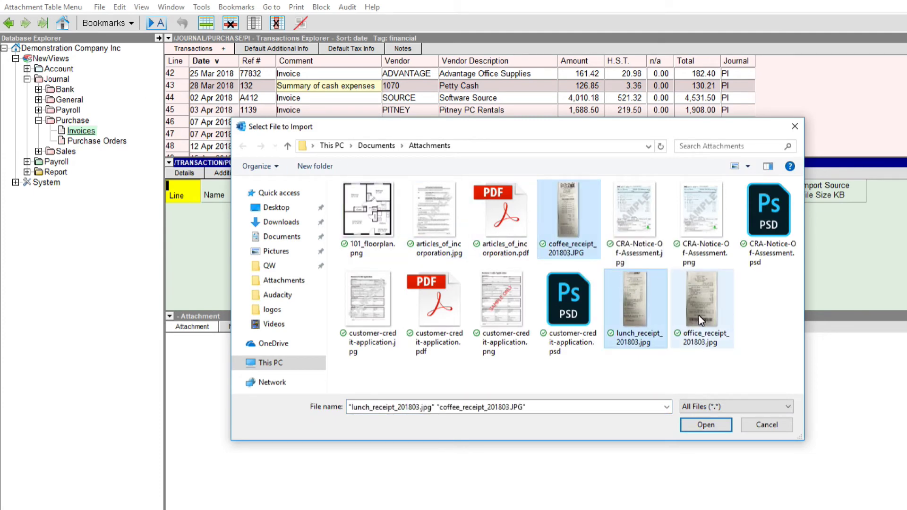
pyautogui.keyDown('ctrl'); pyautogui.click(699, 316); pyautogui.keyUp('ctrl')
pyautogui.click(711, 425)
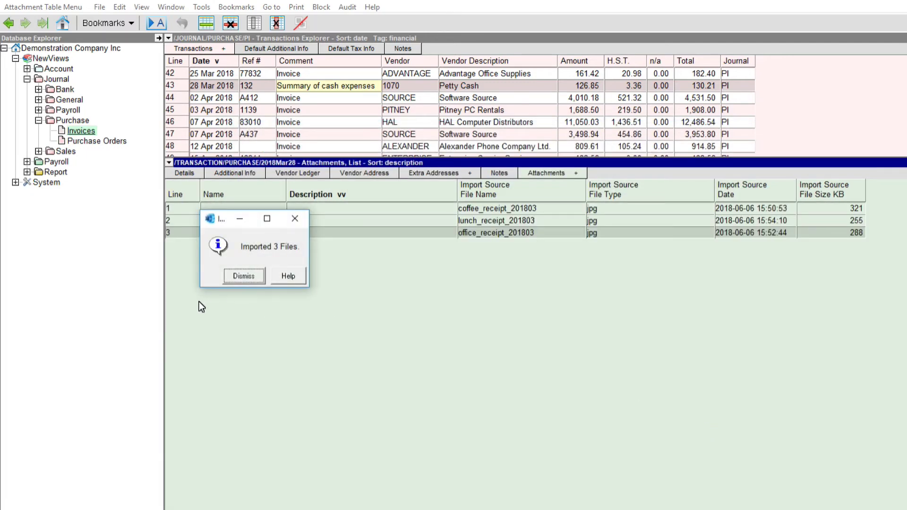
pyautogui.click(232, 279)
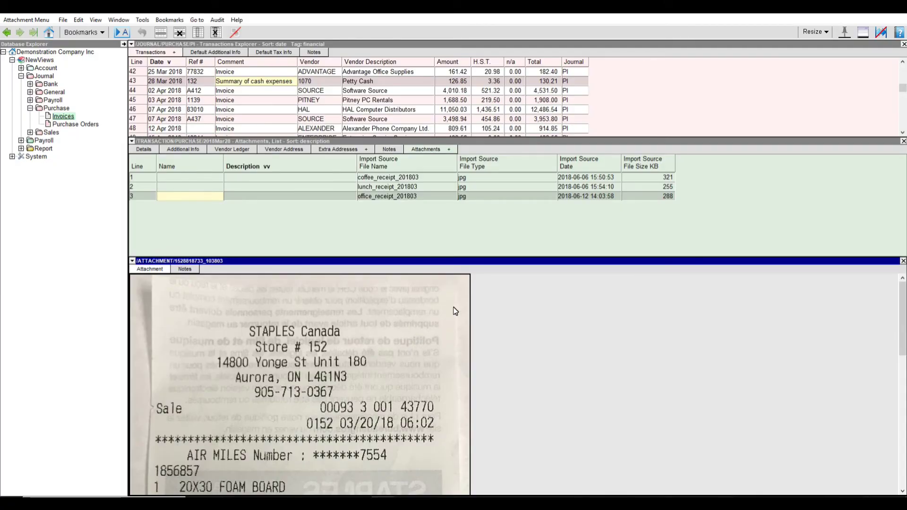
# - Reduce the display size of the office receipt image by two steps
pyautogui.click(826, 33)
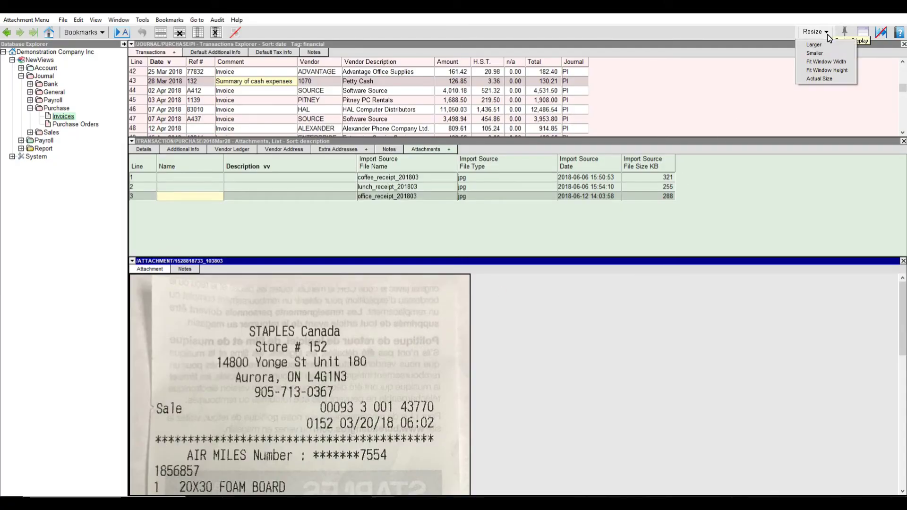
pyautogui.click(826, 54)
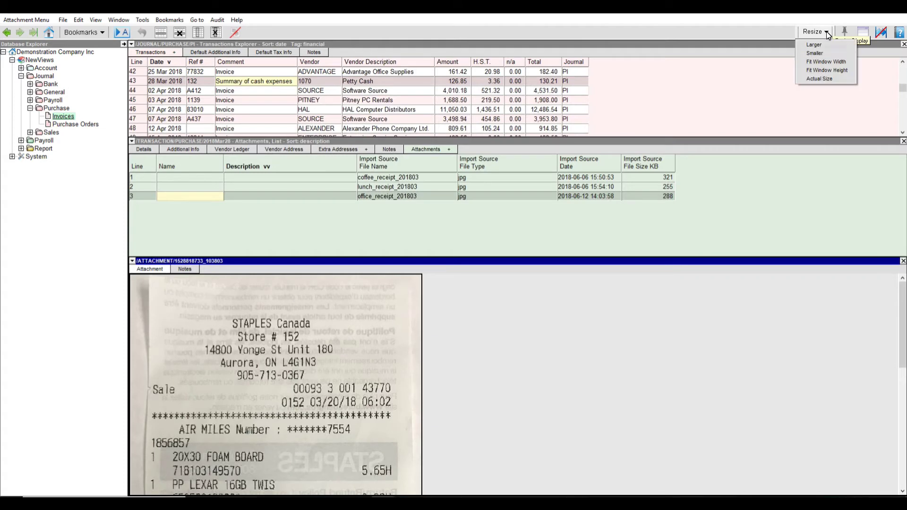
pyautogui.click(820, 54)
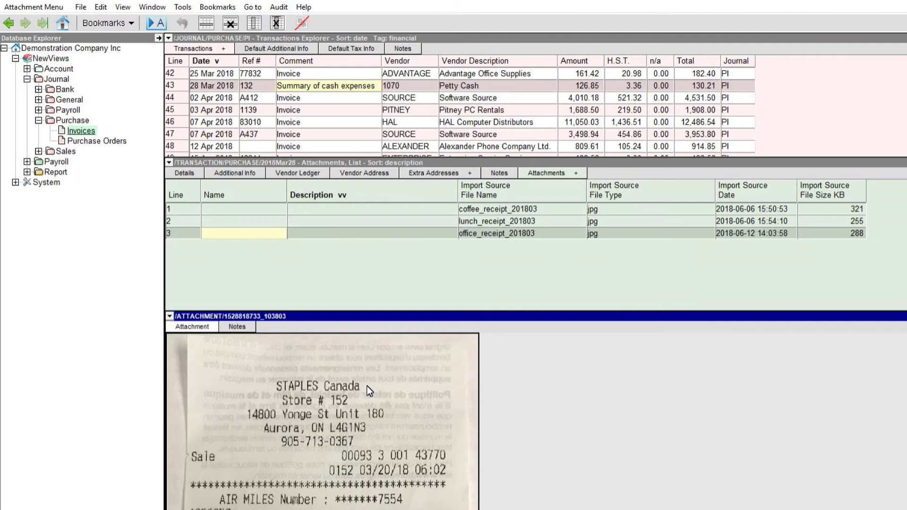
# - Replace the office receipt attachment's image by importing office_receipt_modifed.png
pyautogui.click(81, 7)
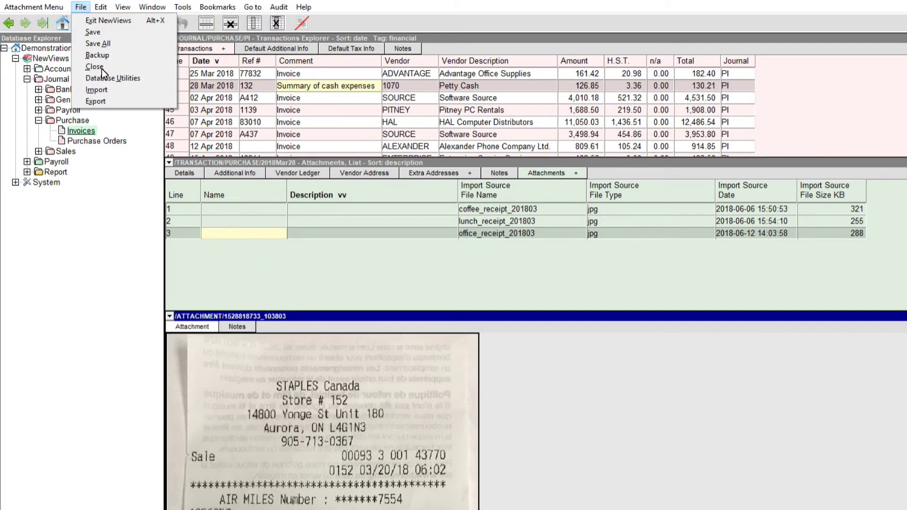
pyautogui.click(106, 90)
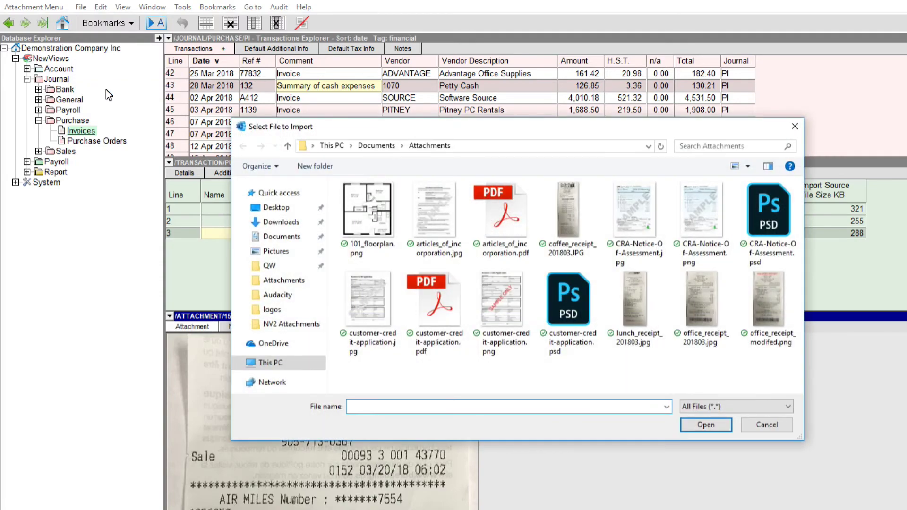
pyautogui.doubleClick(775, 311)
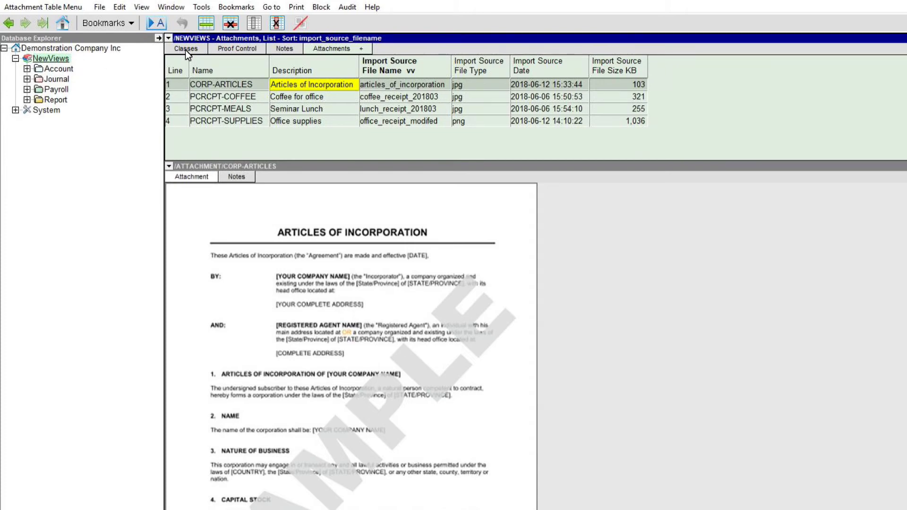
# - Switch the NewViews attachments to the Details layout and sort them by name
pyautogui.click(362, 50)
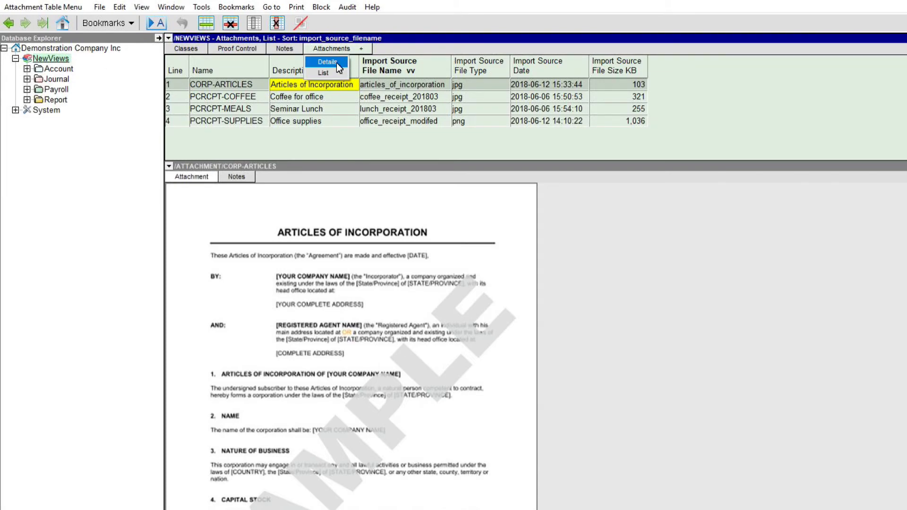
pyautogui.click(336, 63)
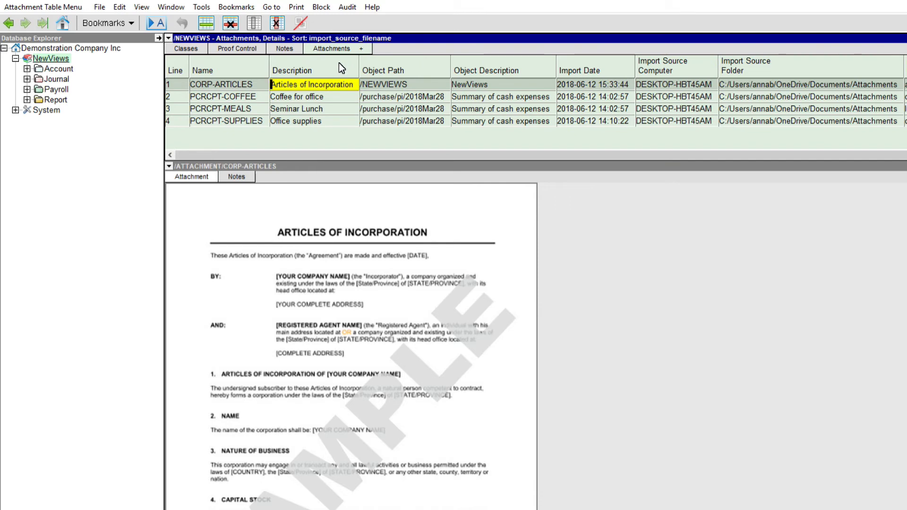
pyautogui.click(250, 69)
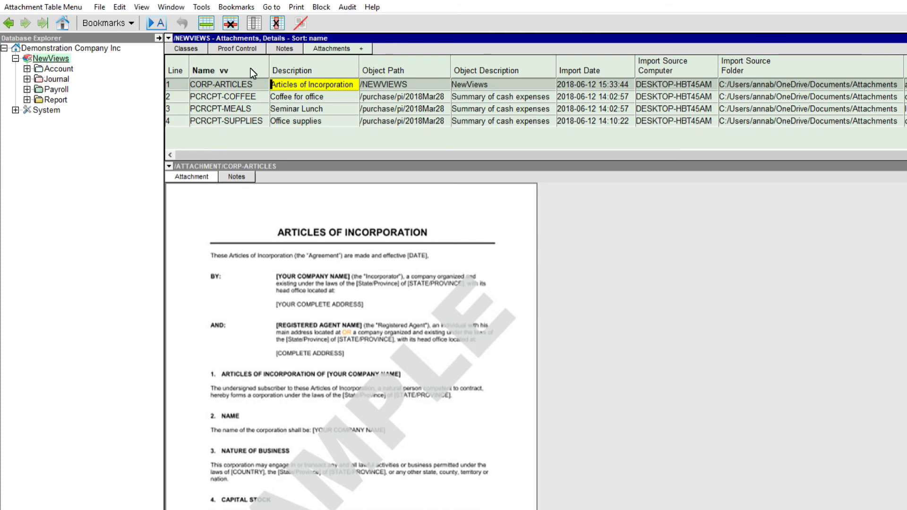
# - Sort the attachments by description, by import date, and finally by name again
pyautogui.click(326, 69)
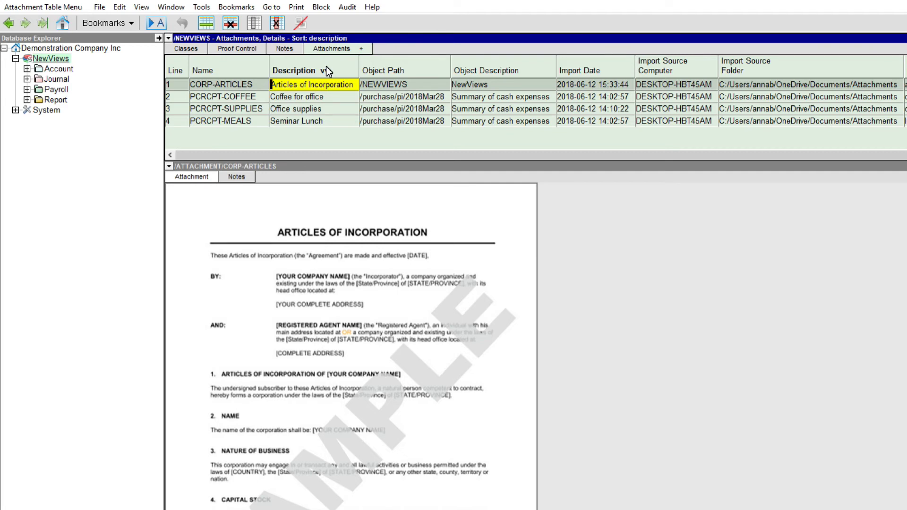
pyautogui.click(626, 74)
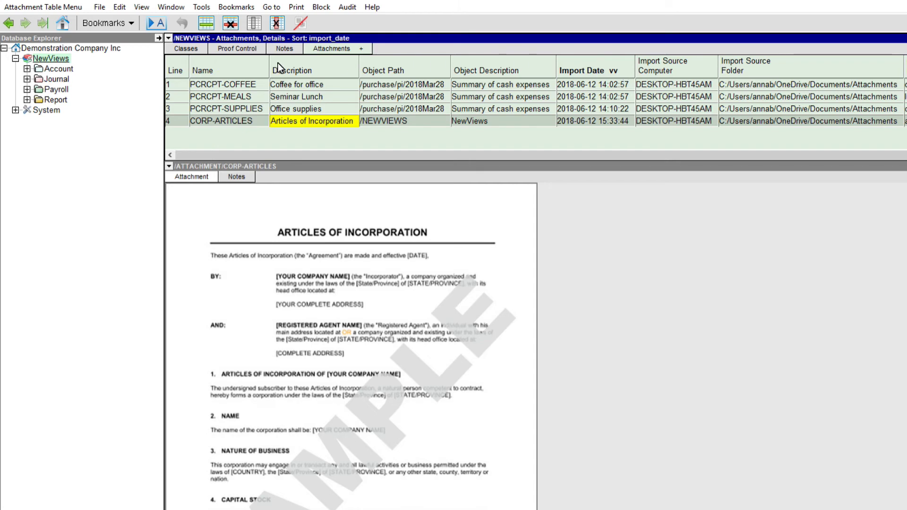
pyautogui.click(242, 72)
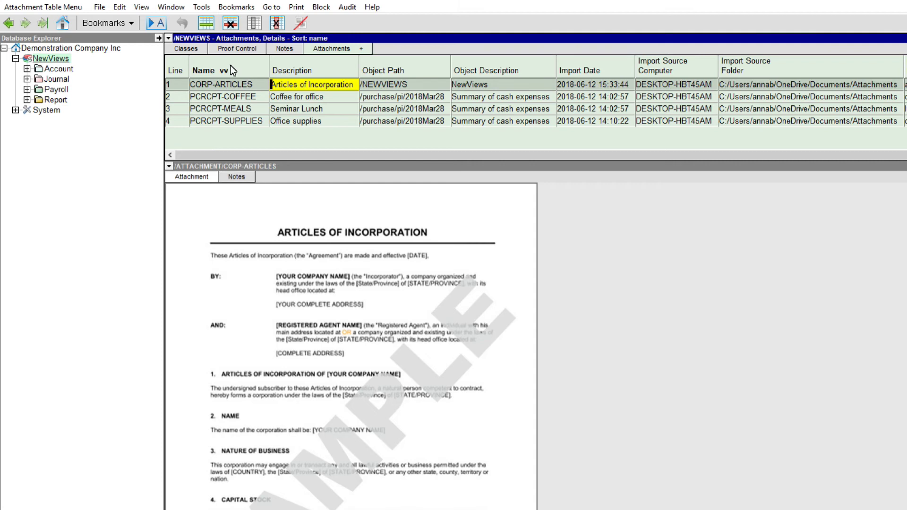
# - Run the Install Attachments command for the NewViews attachments view to bring up its replace-or-remove choice
pyautogui.click(142, 7)
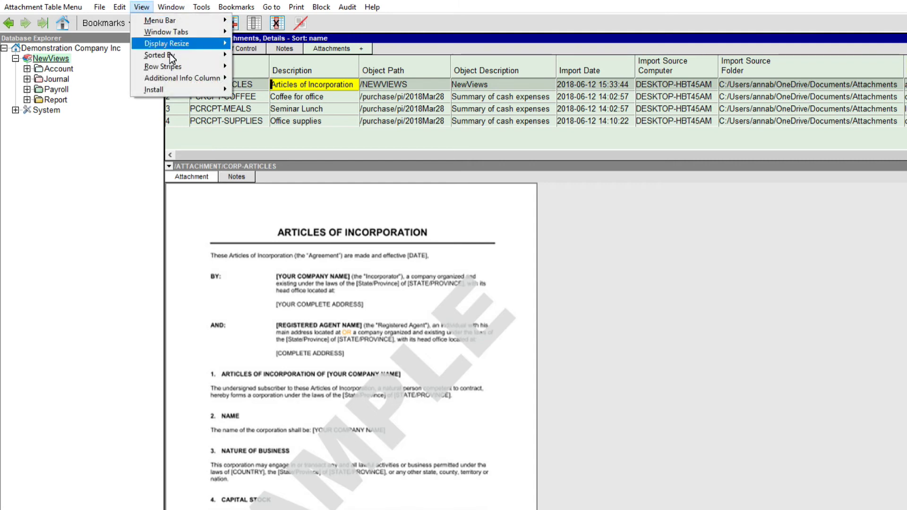
pyautogui.moveTo(185, 87)
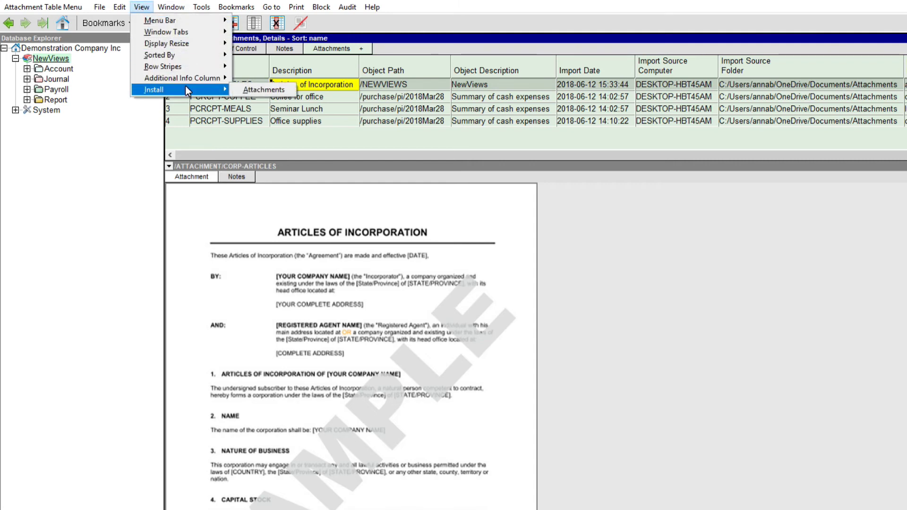
pyautogui.click(240, 87)
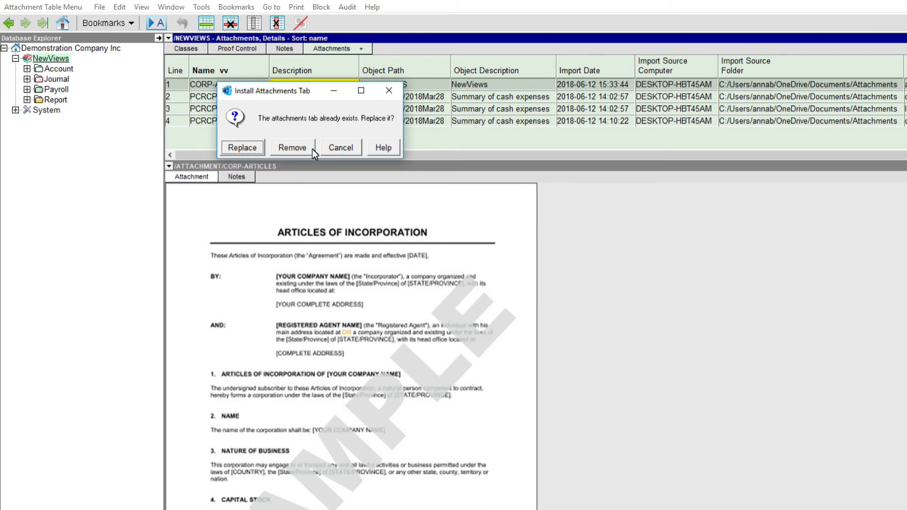